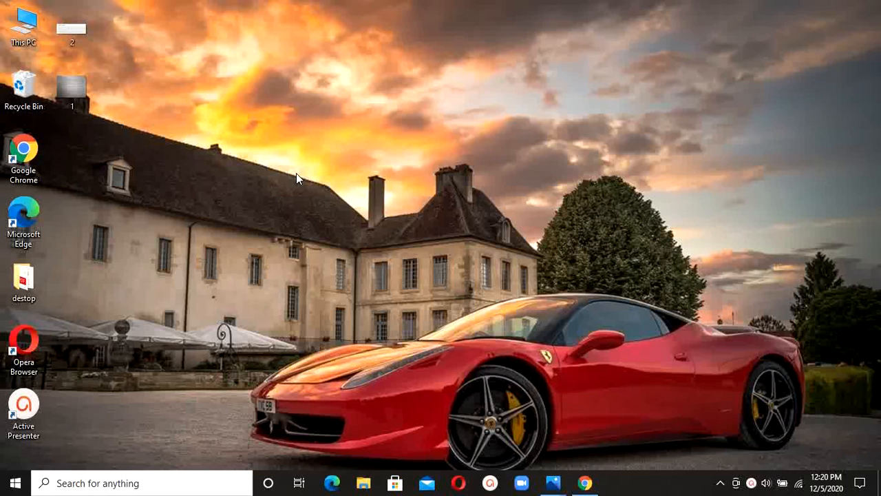
# Step: View the two desktop images, 1 and 2, to check the Sinhala text each contains
pyautogui.click(74, 83)
pyautogui.doubleClick(74, 84)
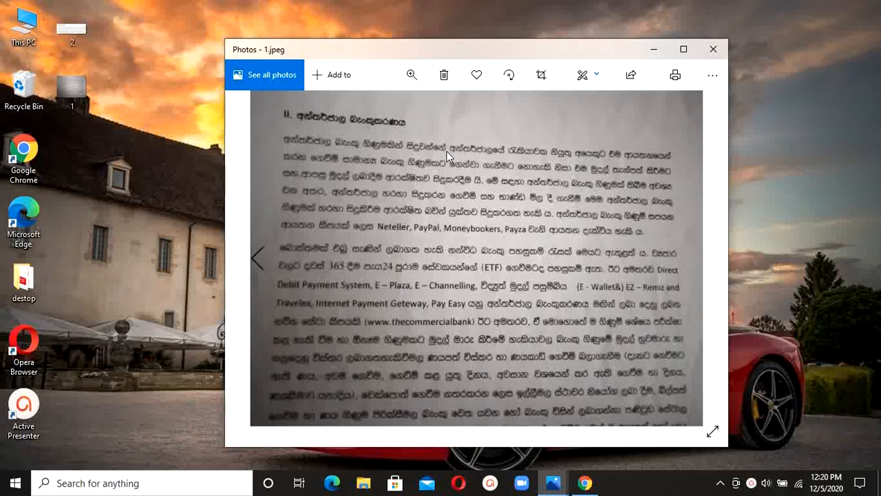
pyautogui.click(714, 50)
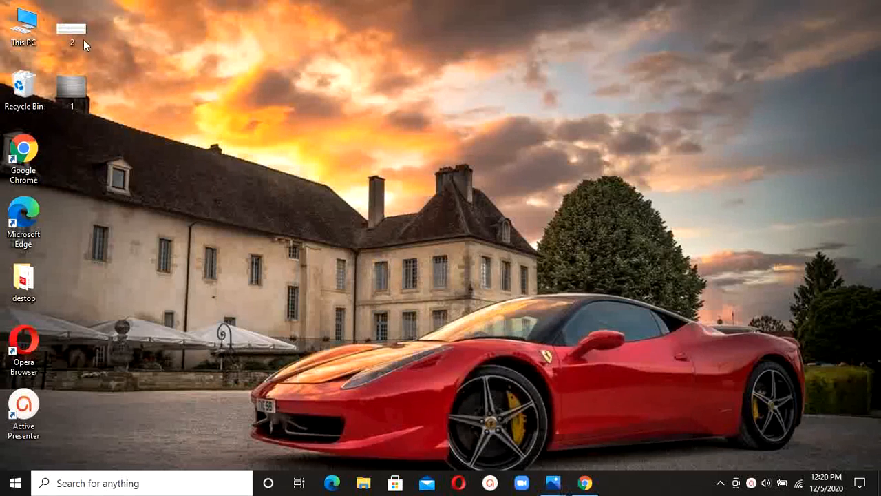
pyautogui.doubleClick(68, 35)
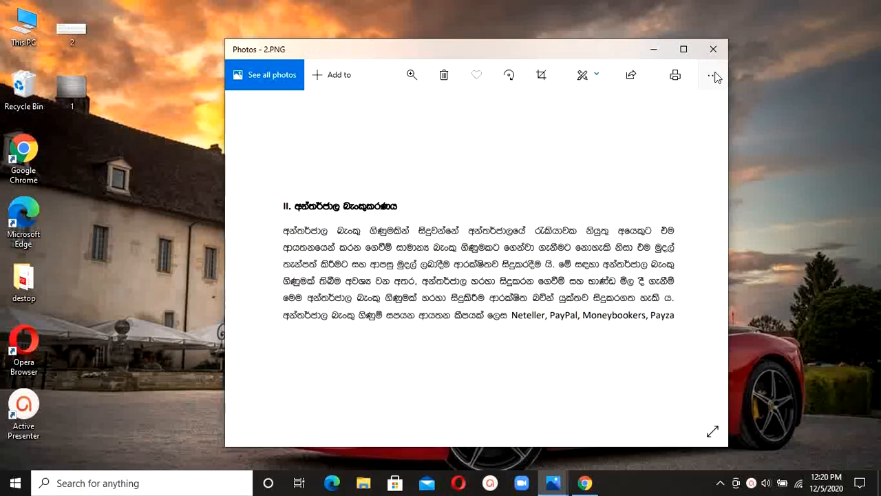
pyautogui.click(657, 51)
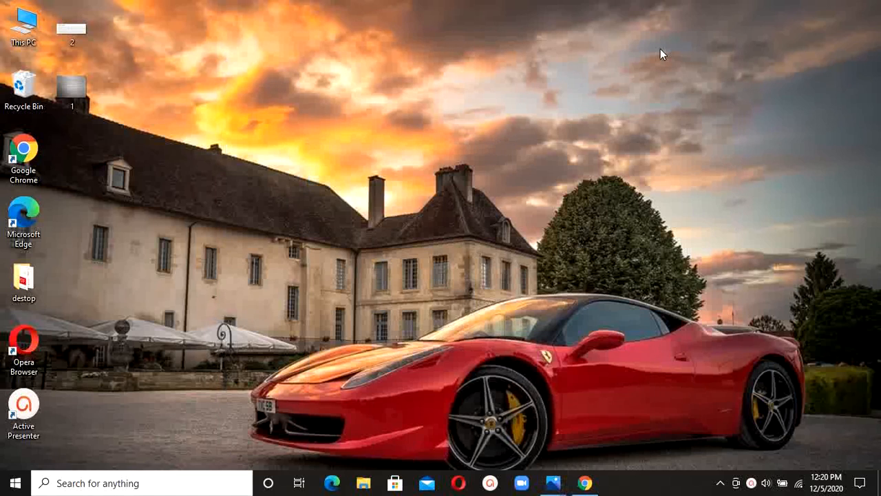
# Step: Switch to Chrome and open Google Drive from the Google Account page
pyautogui.click(585, 485)
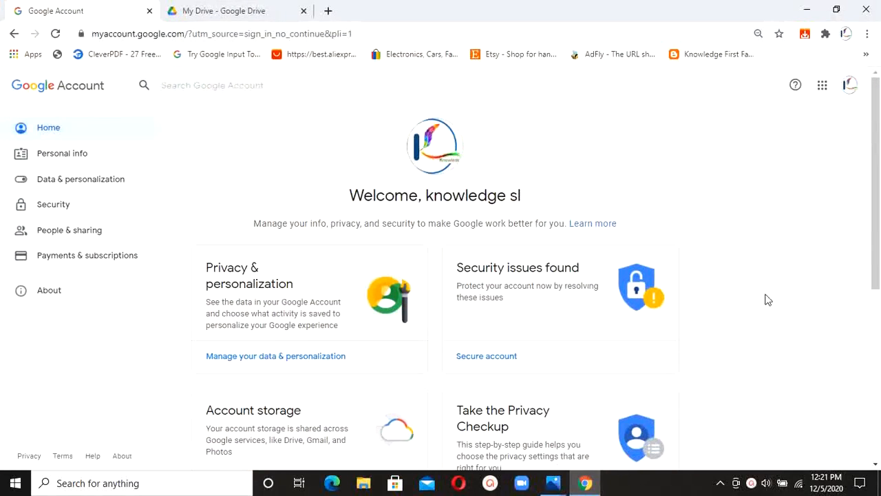
pyautogui.click(820, 88)
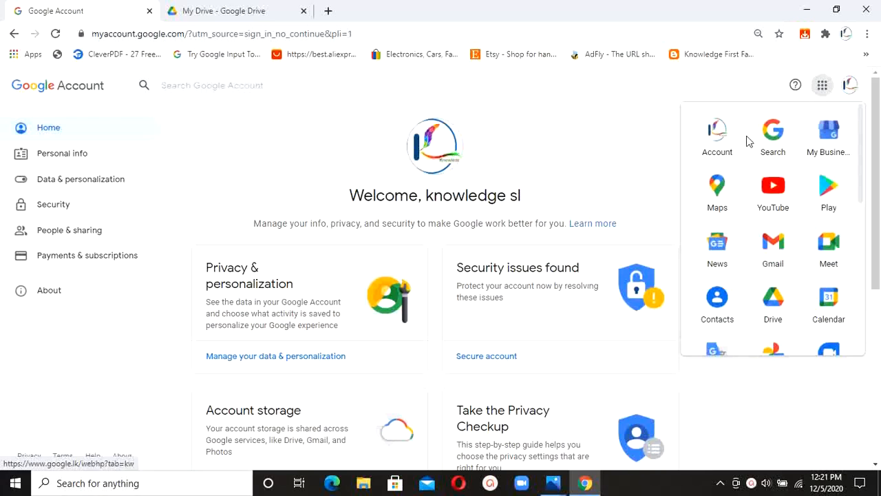
pyautogui.click(773, 303)
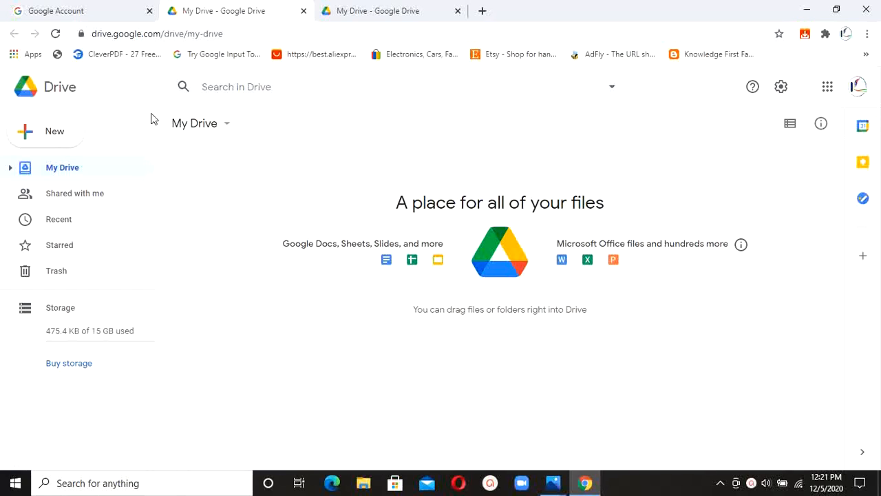
# Step: Upload image file 1 from the Desktop to My Drive
pyautogui.click(48, 146)
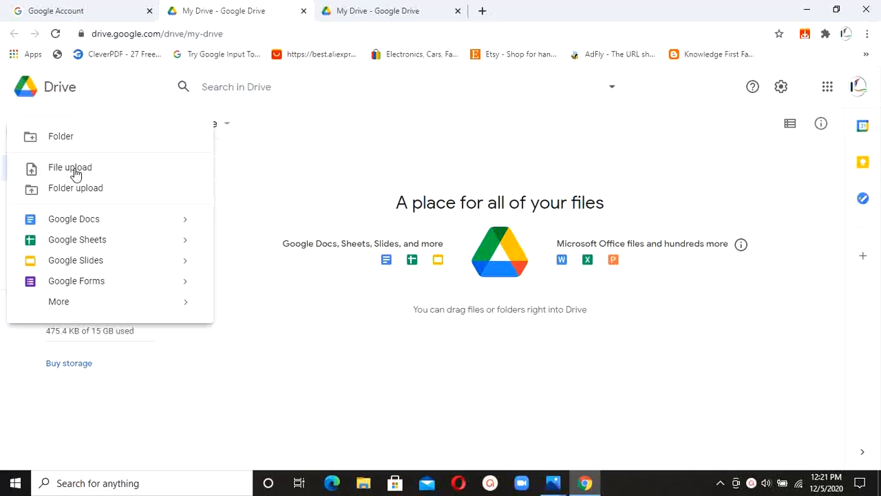
pyautogui.click(70, 169)
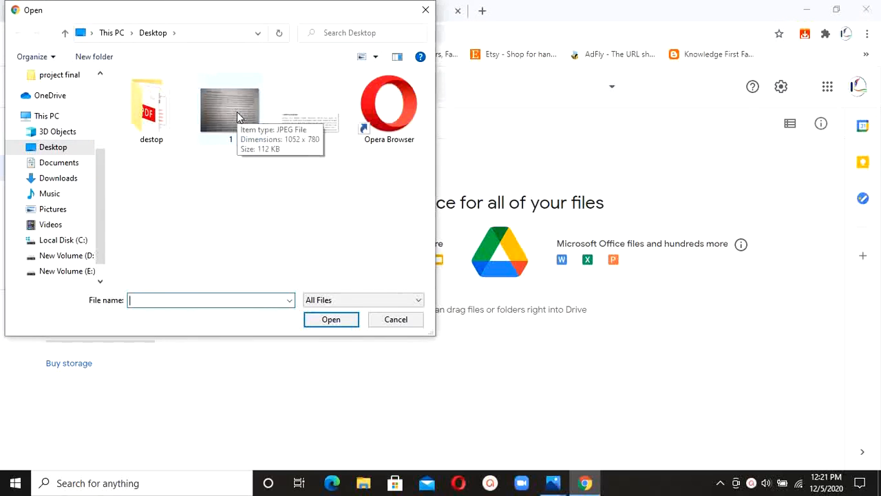
pyautogui.click(238, 113)
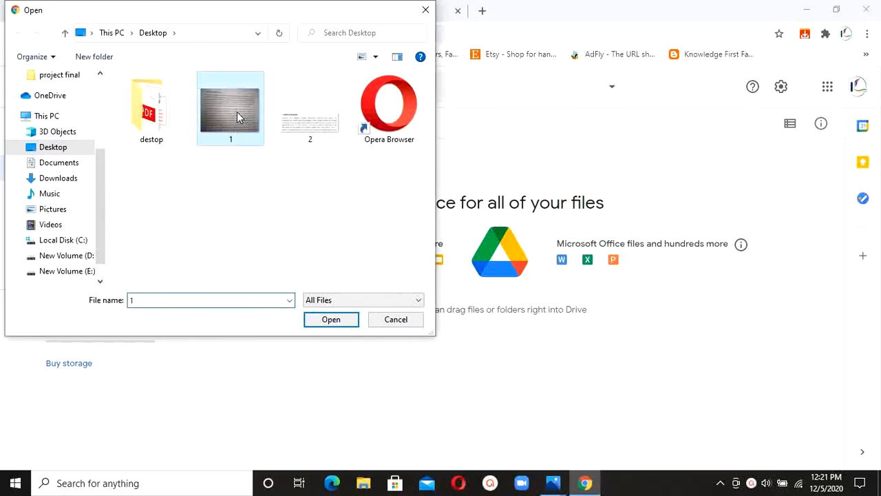
pyautogui.click(331, 320)
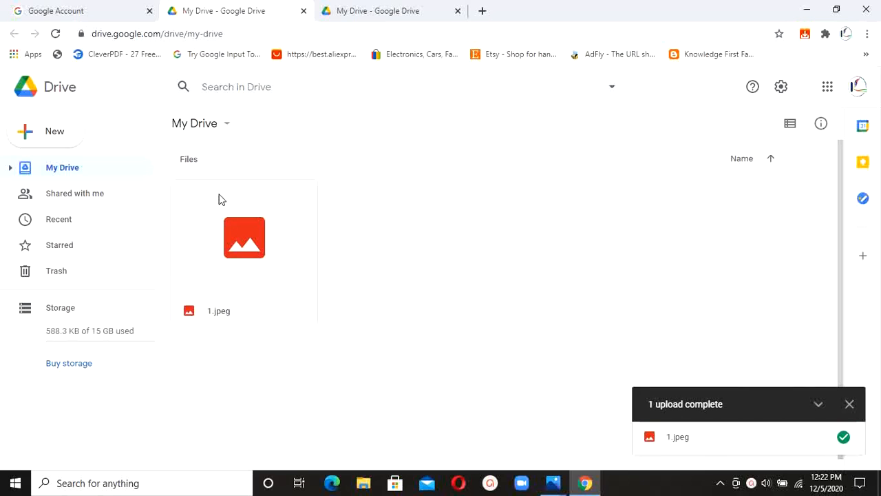
# Step: Open the uploaded 1.jpeg with Google Docs to convert the image to text
pyautogui.rightClick(241, 256)
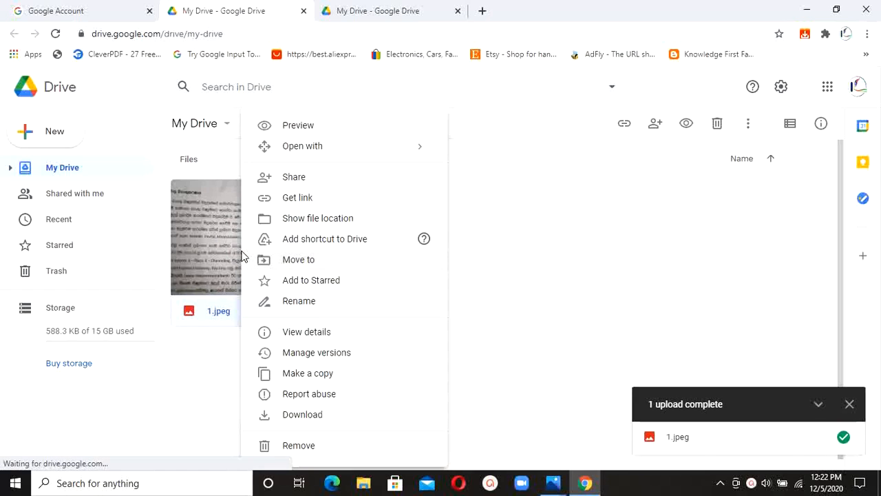
pyautogui.moveTo(360, 156)
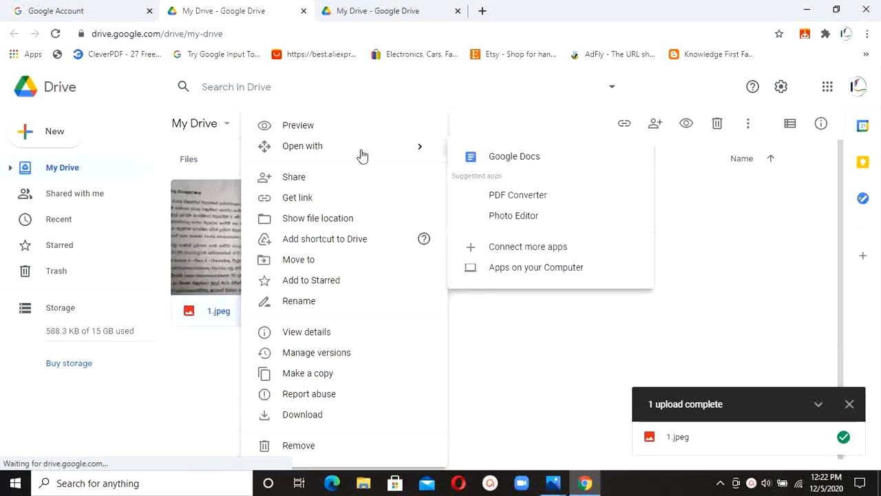
pyautogui.click(510, 159)
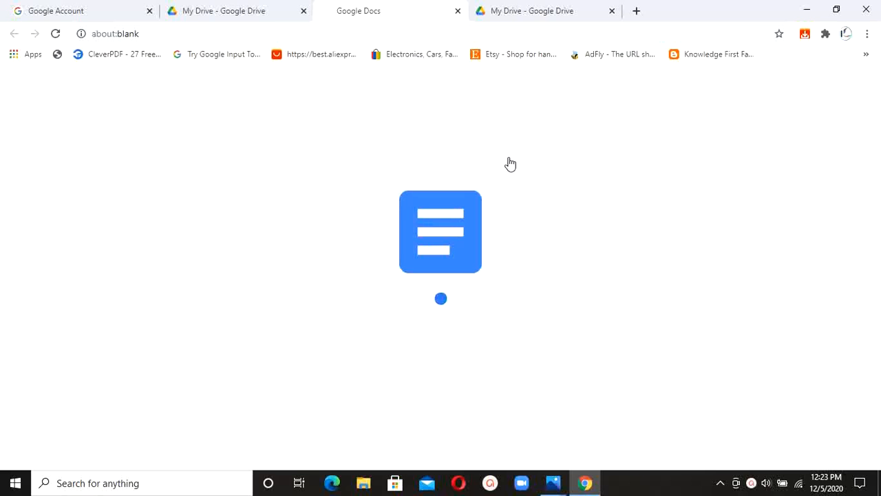
# Step: Create a new Microsoft Word document on the desktop and name it aaa
pyautogui.click(802, 9)
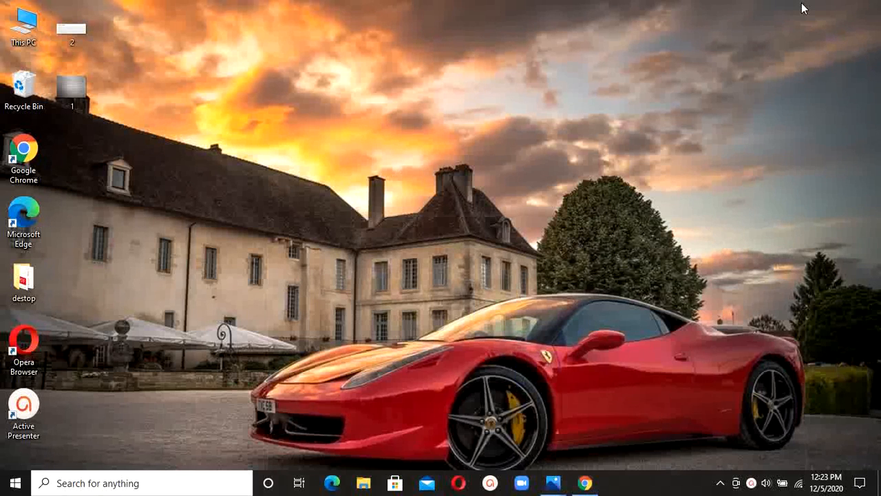
pyautogui.rightClick(237, 172)
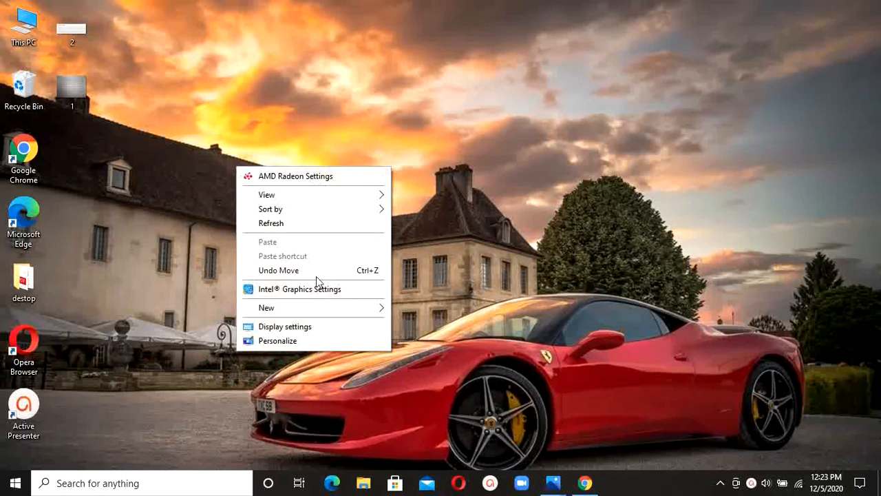
pyautogui.moveTo(382, 307)
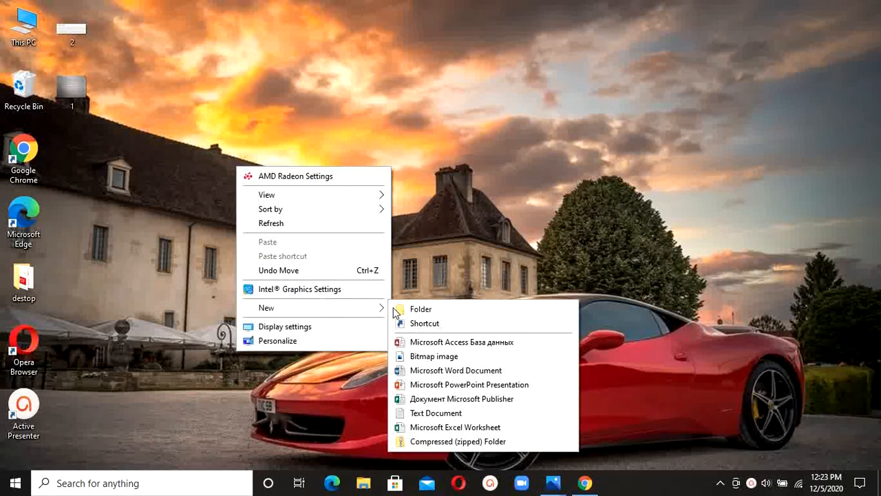
pyautogui.click(453, 372)
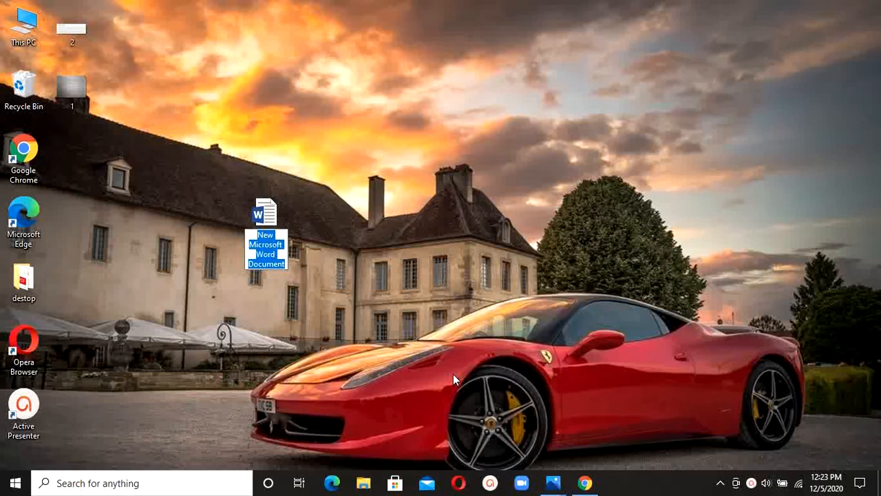
pyautogui.write('aaa')
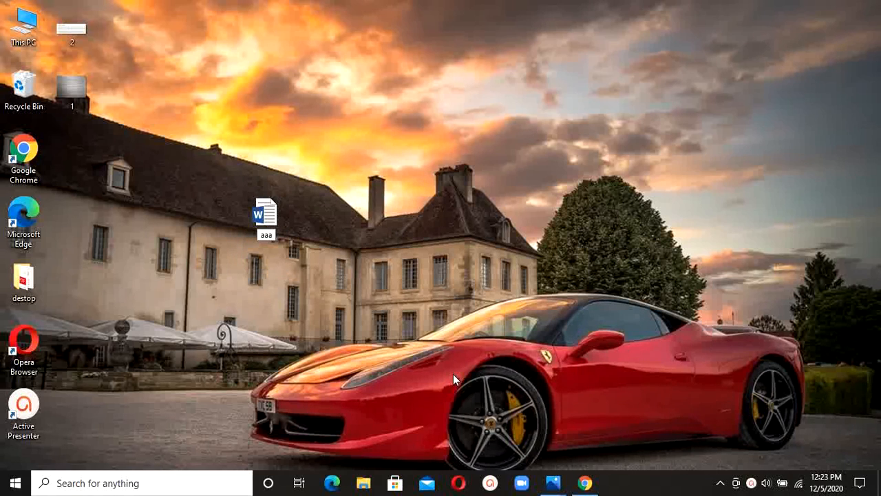
pyautogui.press('Return')
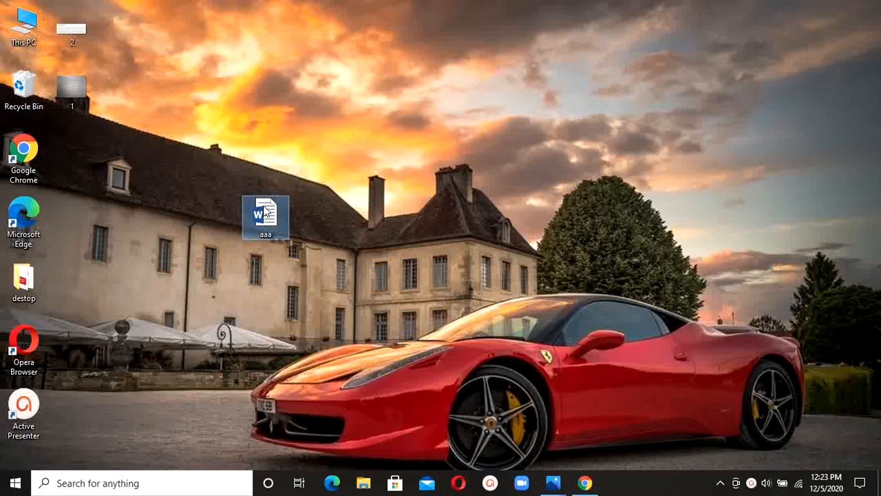
# Step: Check the loading Google Docs conversion, then open the aaa document in Word and dismiss the Office activation wizard
pyautogui.click(584, 482)
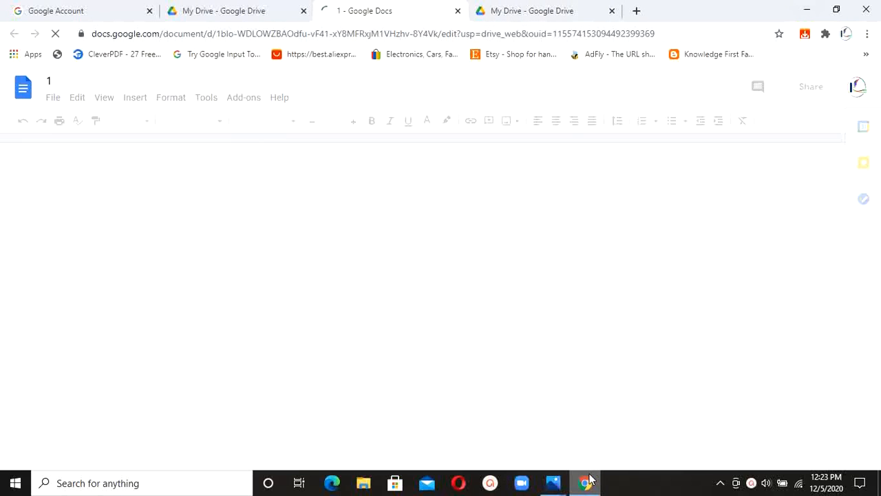
pyautogui.click(807, 9)
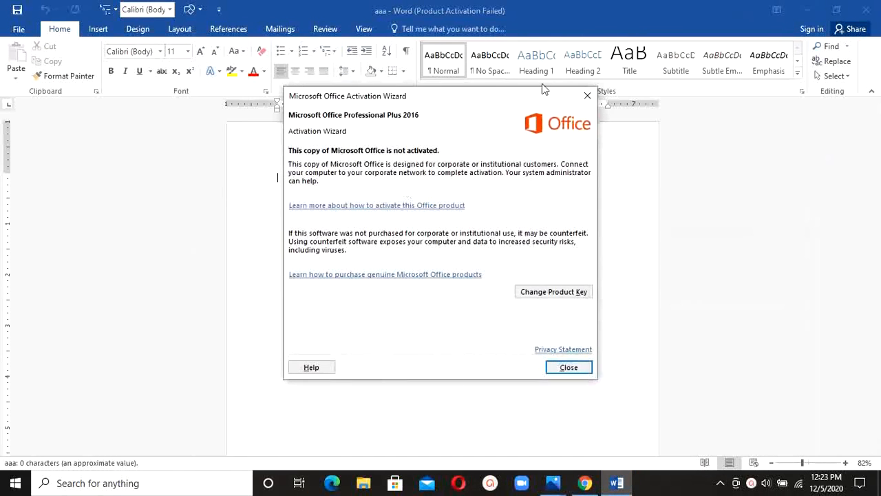
pyautogui.click(587, 96)
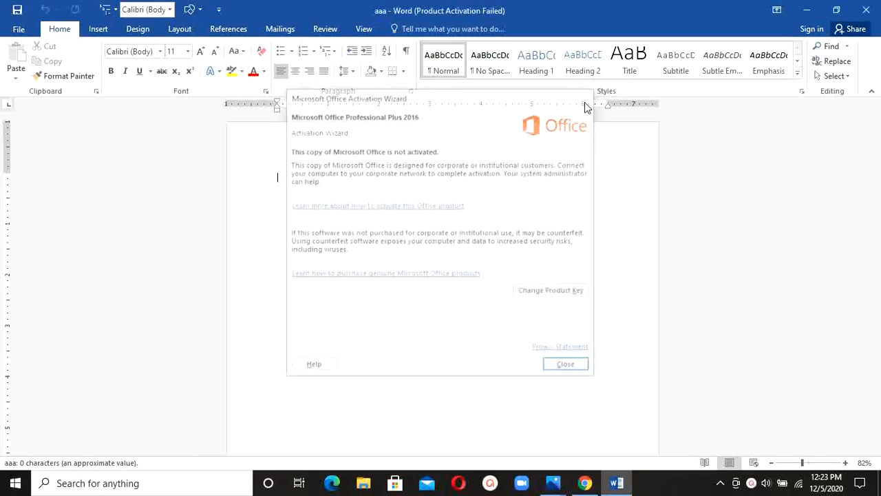
# Step: Return to Chrome and examine the converted document, comparing the source image on page 1 with the extracted text on page 2
pyautogui.click(585, 483)
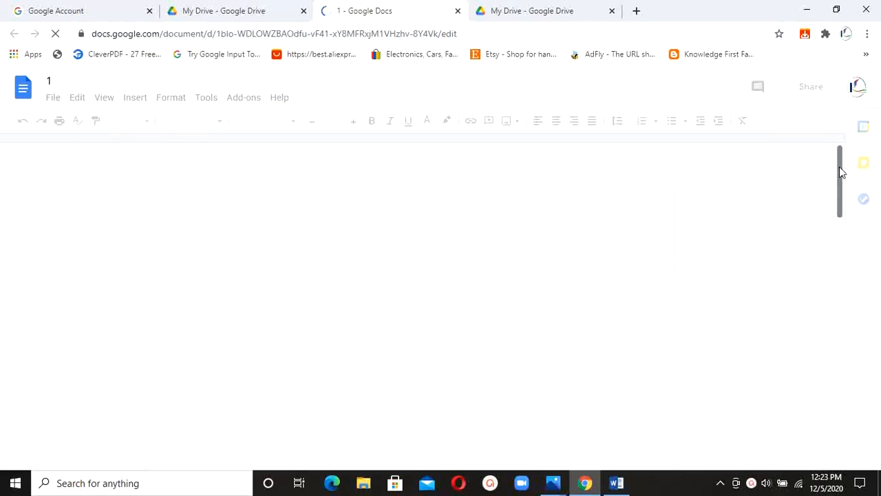
pyautogui.moveTo(839, 167); pyautogui.dragTo(840, 141)
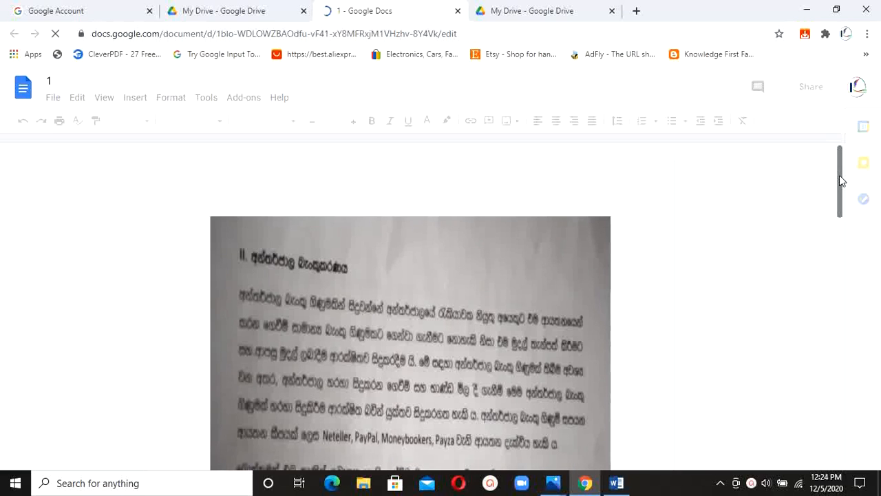
pyautogui.moveTo(840, 180); pyautogui.dragTo(853, 235)
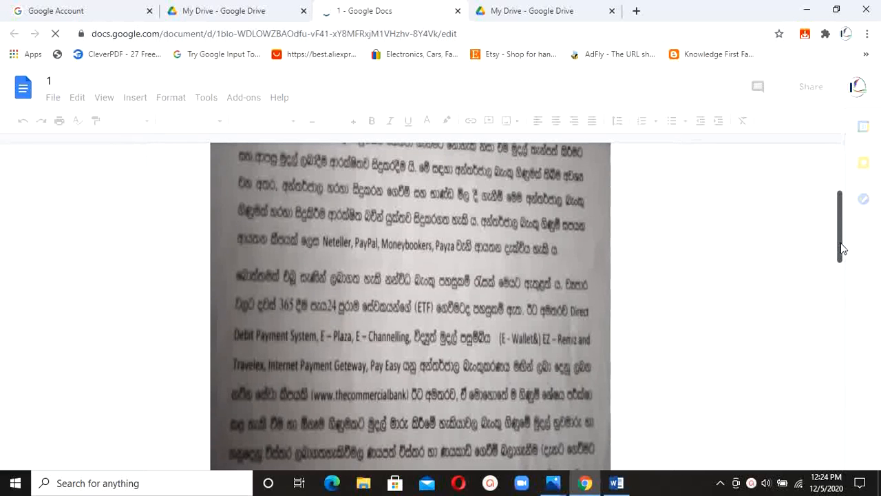
pyautogui.scroll(-2, 840, 242)
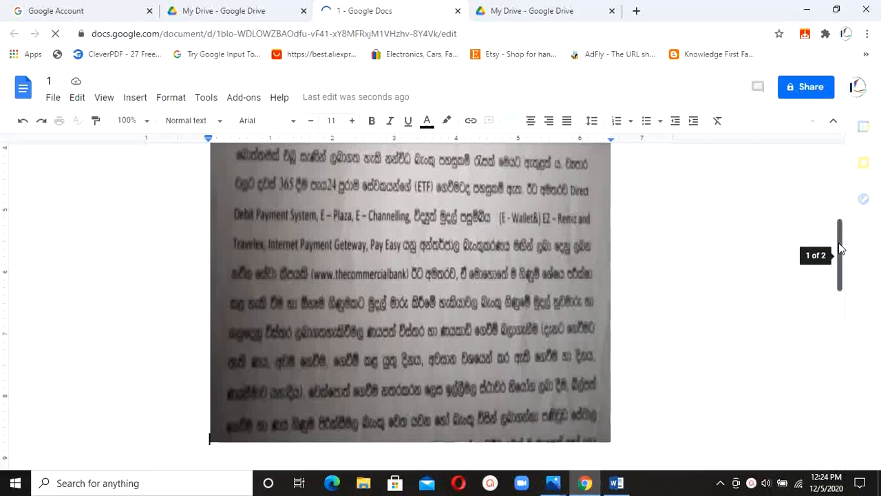
pyautogui.scroll(-5, 839, 243)
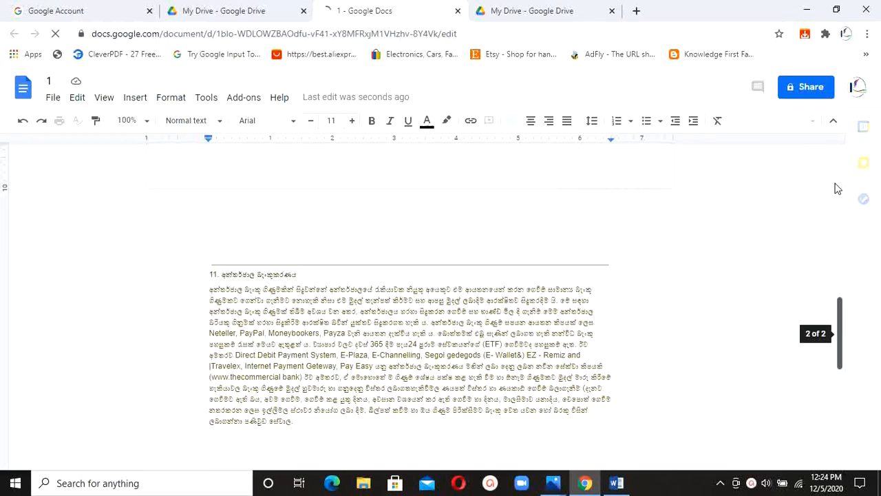
pyautogui.scroll(5, 838, 185)
pyautogui.moveTo(840, 173); pyautogui.dragTo(845, 321)
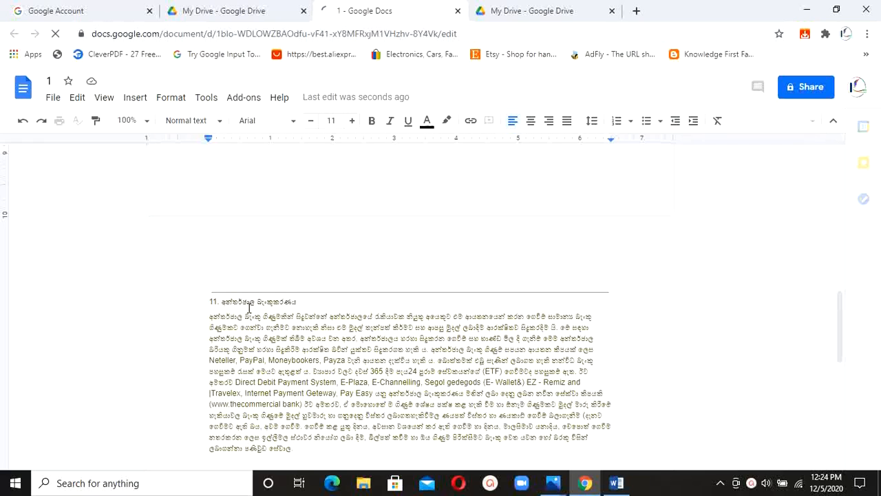
# Step: Select and copy the extracted Sinhala text on page 2, from the numbered heading through the end of the paragraph
pyautogui.click(331, 374)
pyautogui.hotkey('ctrl', 'a')
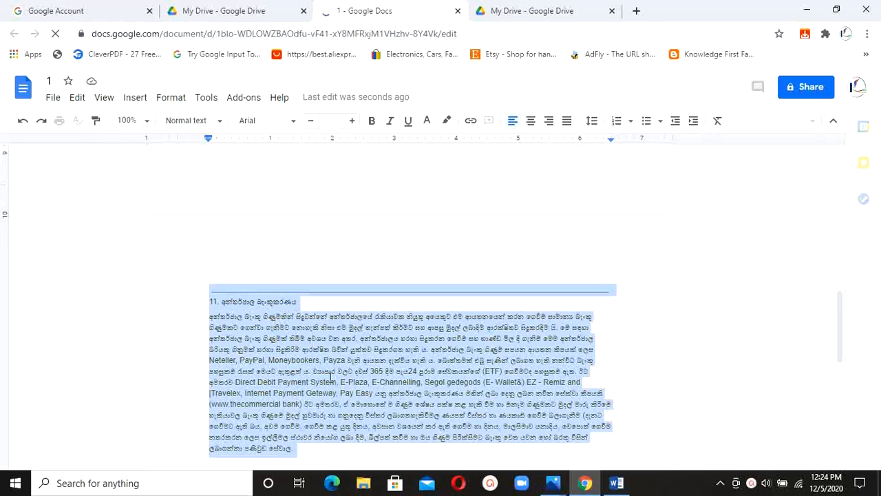
pyautogui.click(212, 298)
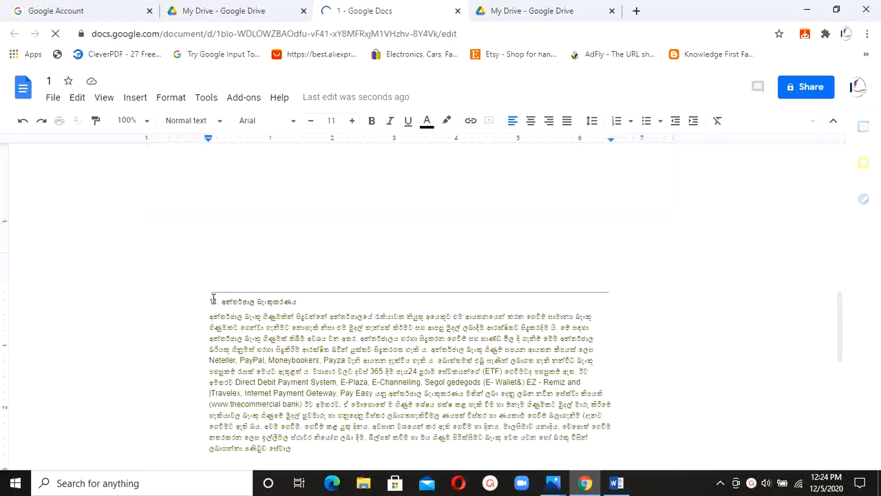
pyautogui.moveTo(213, 300); pyautogui.dragTo(336, 453)
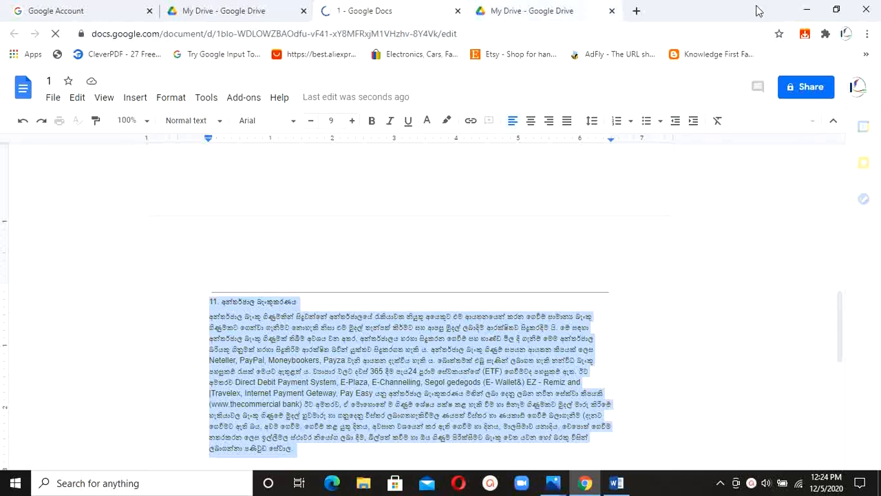
# Step: Switch to Word and paste the copied text into the blank aaa document
pyautogui.click(807, 10)
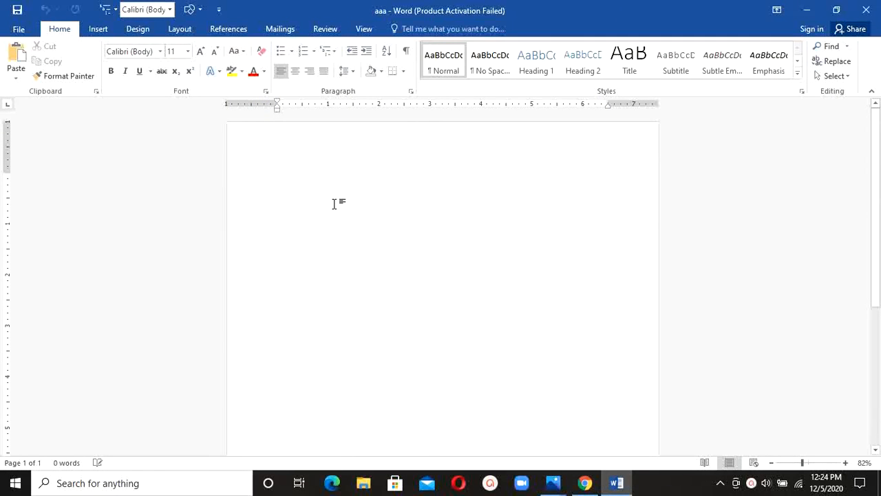
pyautogui.hotkey('ctrl', 'v')
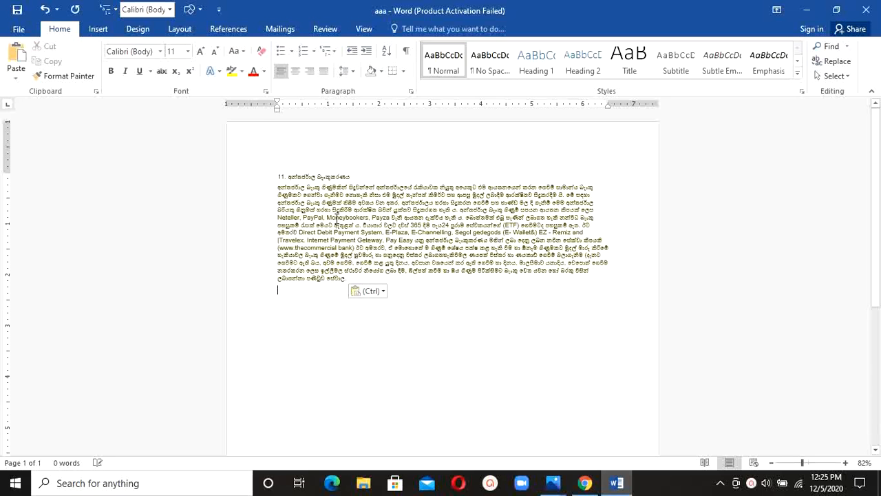
pyautogui.hotkey('ctrl', 'a')
pyautogui.click(335, 262)
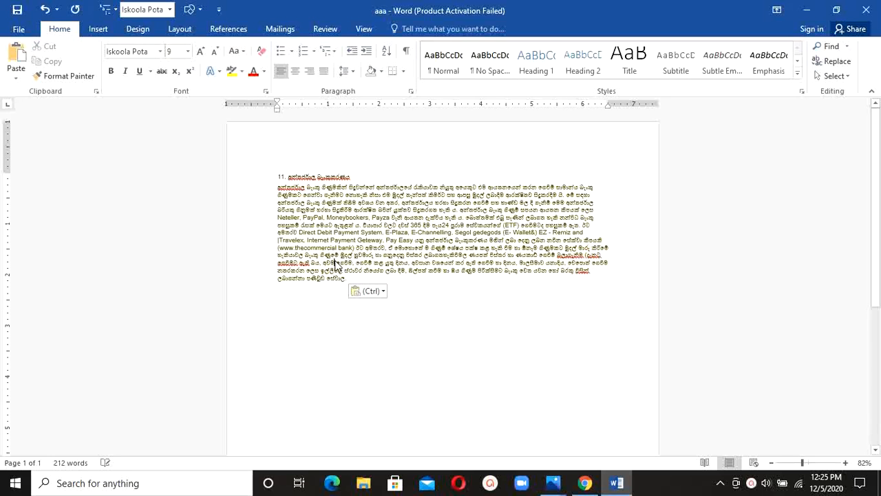
# Step: Select all of the pasted text in the aaa document and increase its font size to 16
pyautogui.hotkey('ctrl', 'a')
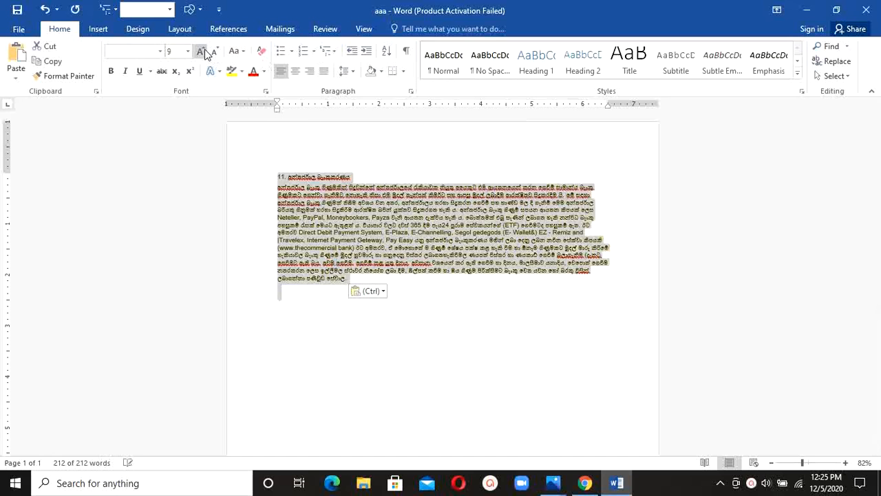
pyautogui.click(202, 52)
pyautogui.click(202, 52)
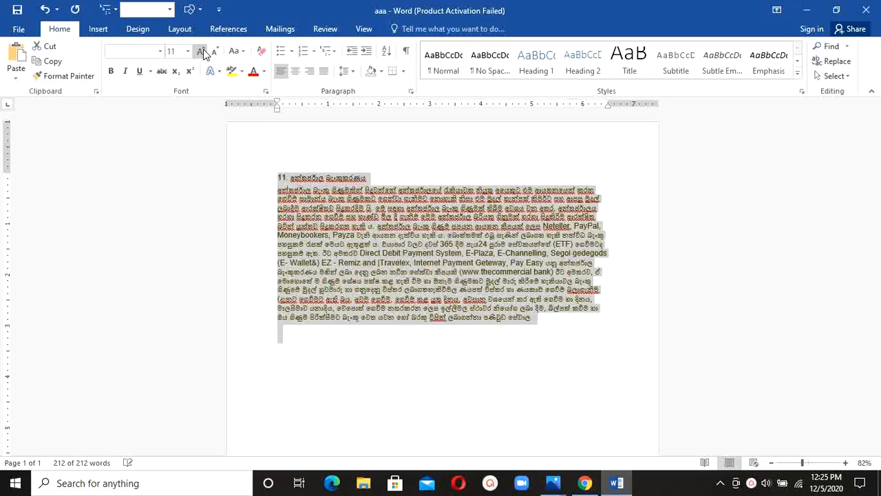
pyautogui.click(201, 52)
pyautogui.click(201, 52)
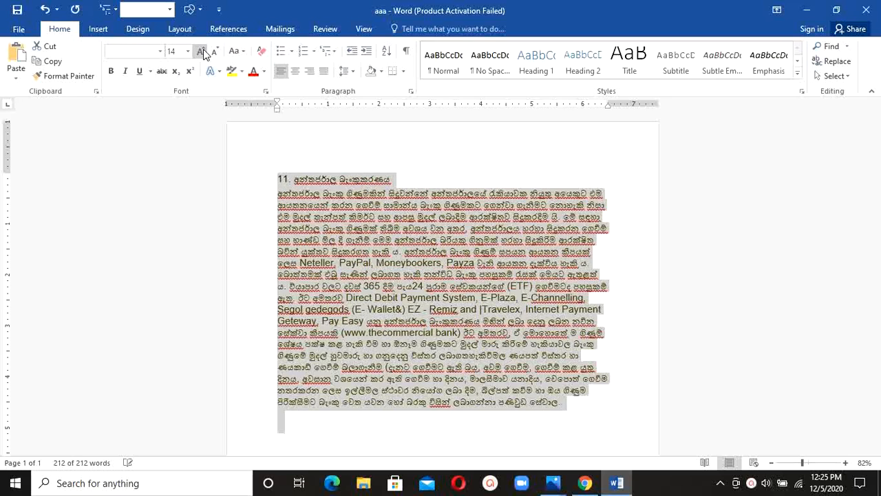
pyautogui.click(201, 52)
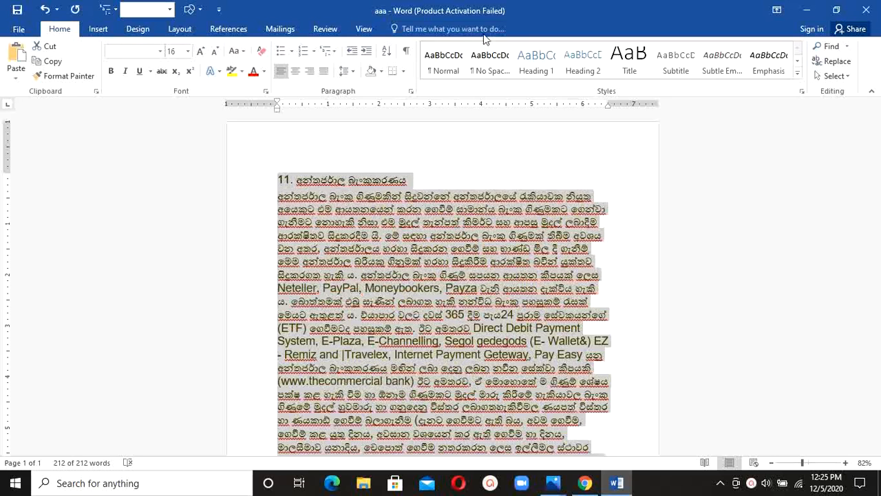
pyautogui.click(471, 172)
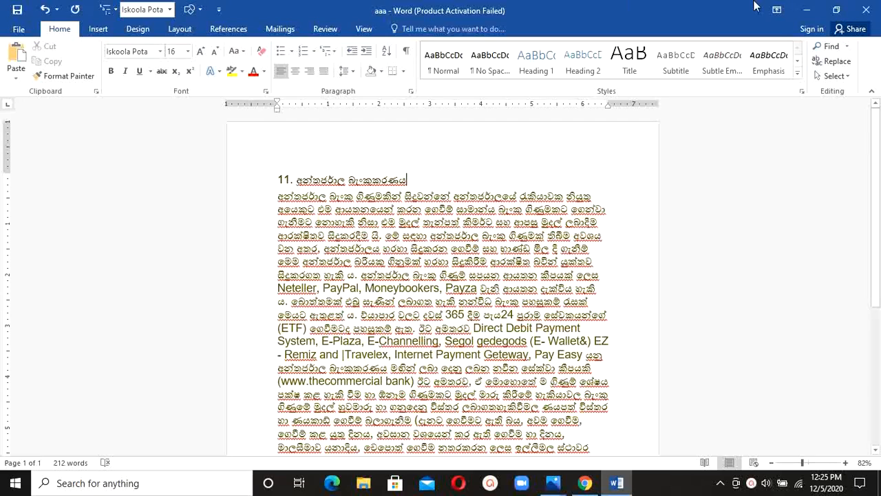
# Step: Switch to Chrome and upload the image file 2 from the Desktop to My Drive
pyautogui.click(806, 10)
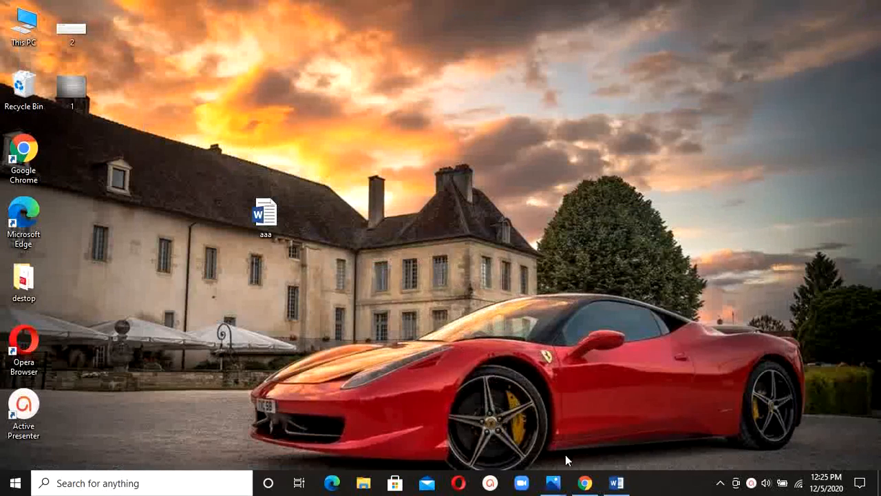
pyautogui.click(585, 483)
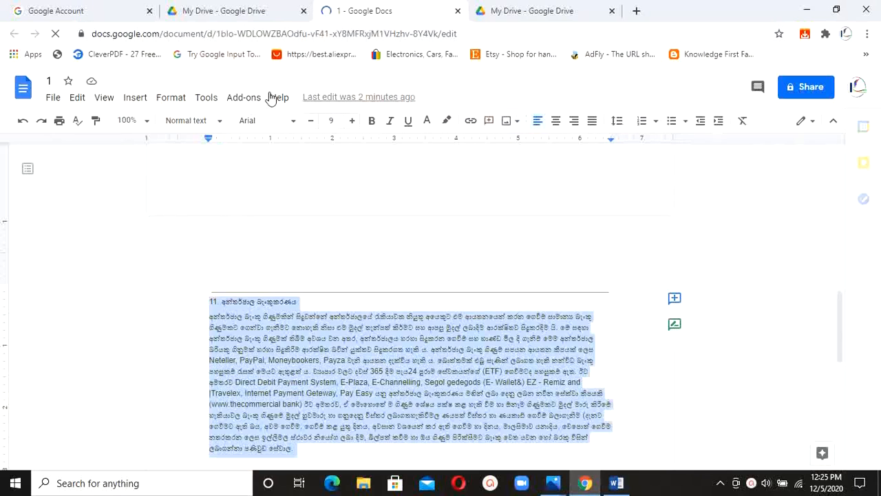
pyautogui.click(211, 9)
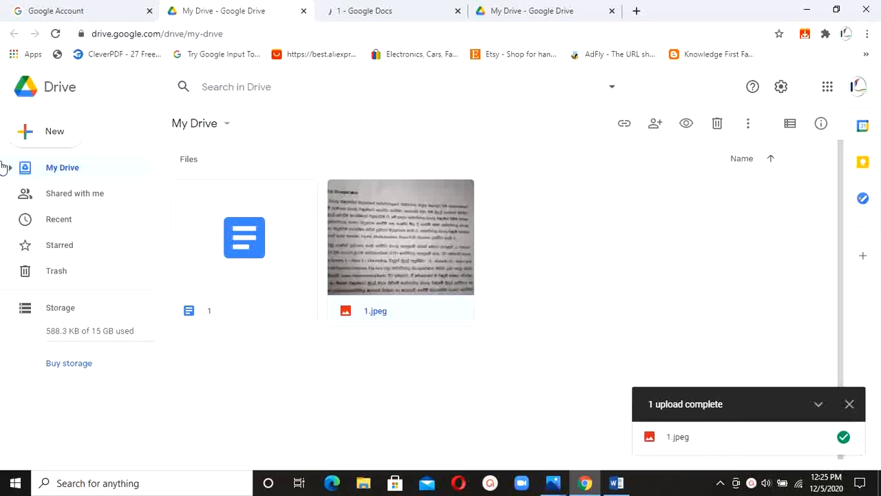
pyautogui.click(47, 141)
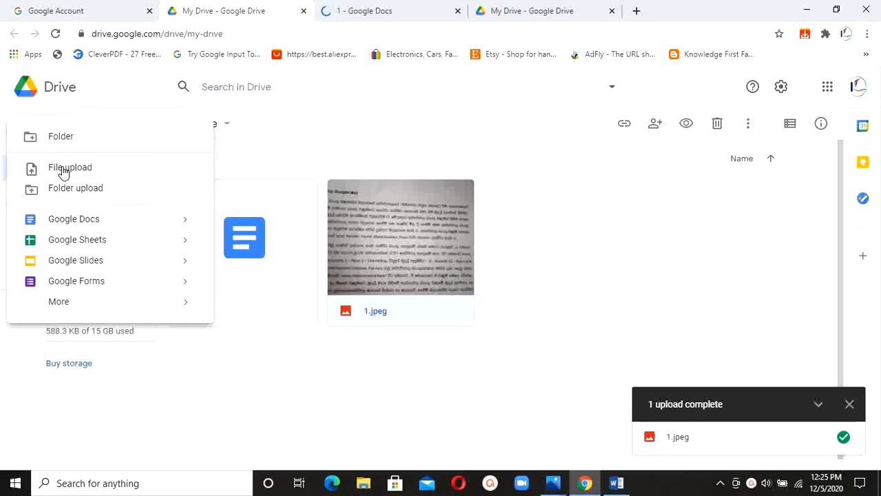
pyautogui.click(63, 172)
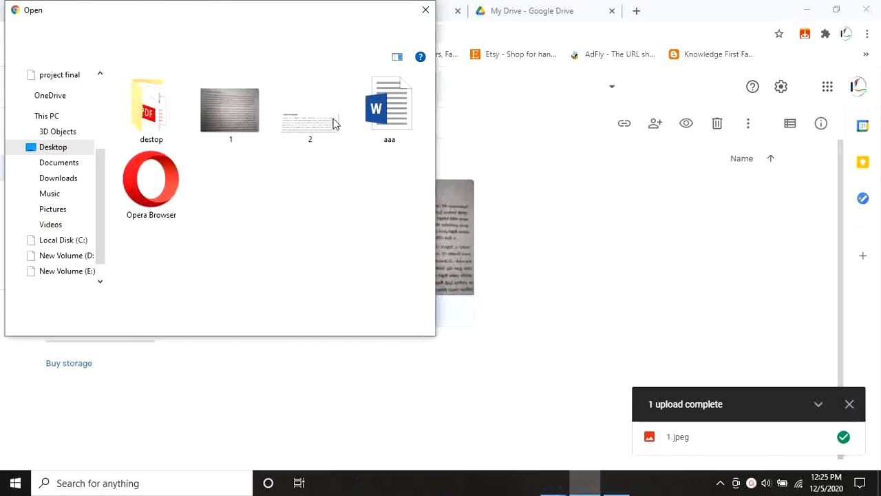
pyautogui.click(317, 121)
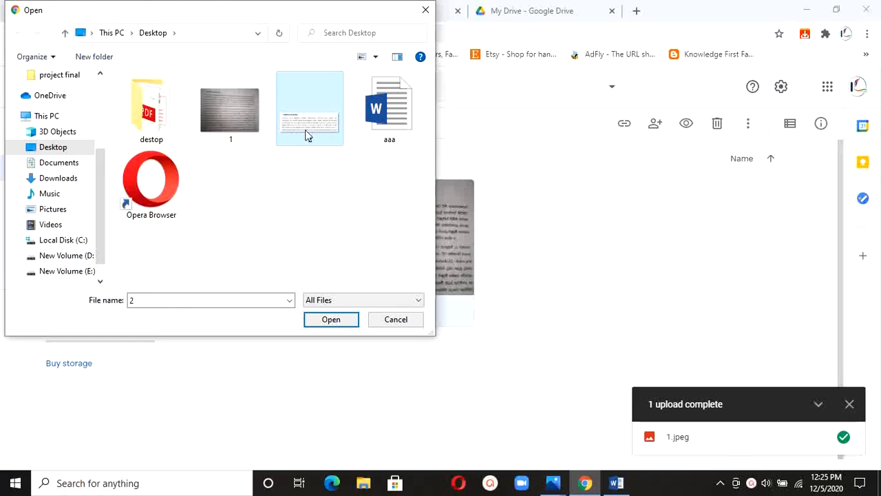
pyautogui.click(330, 319)
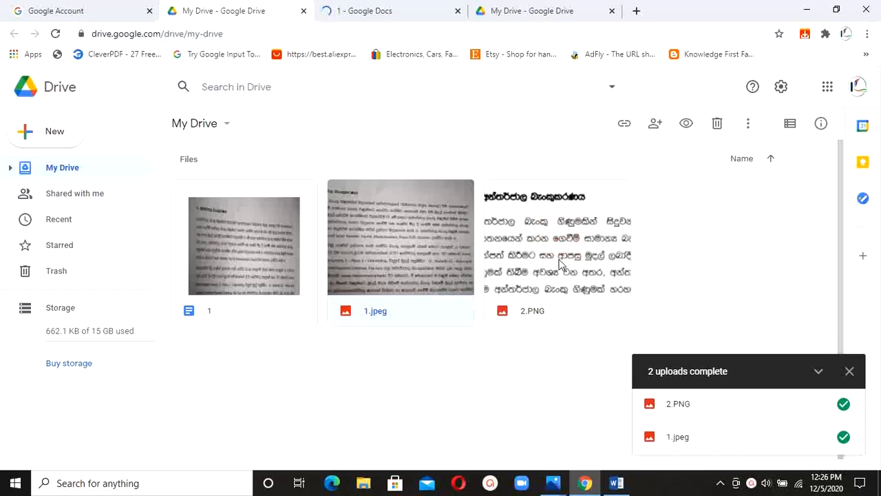
# Step: Open the uploaded 2.PNG image with Google Docs to convert it into editable text
pyautogui.rightClick(560, 263)
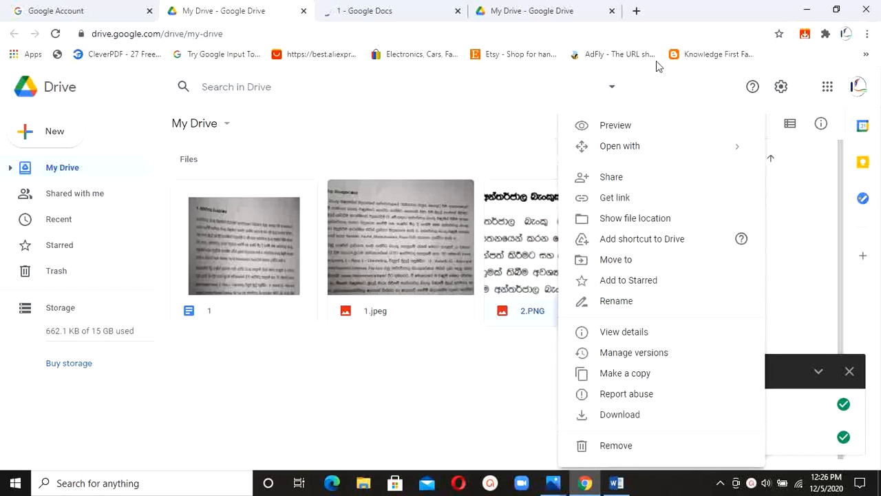
pyautogui.moveTo(654, 151)
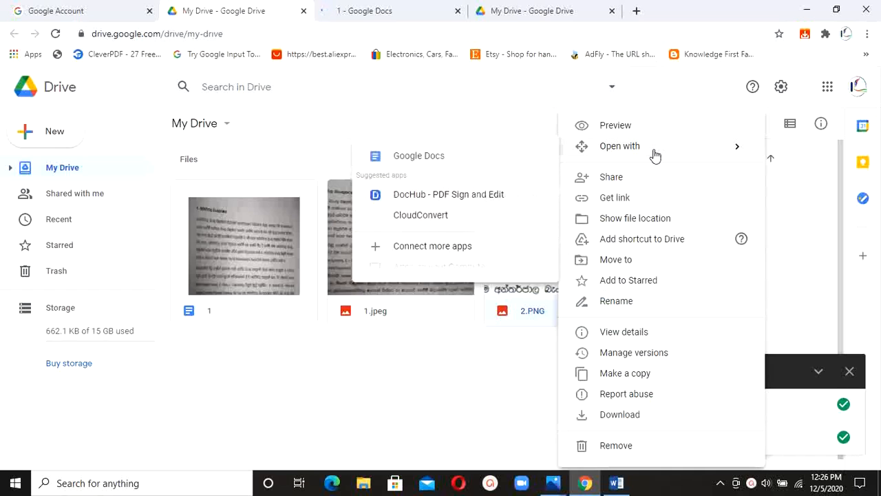
pyautogui.click(416, 167)
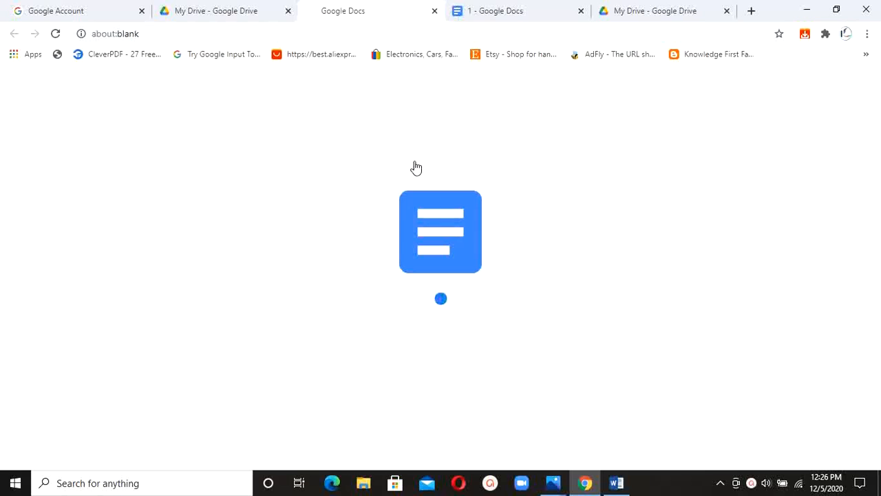
# Step: Review the source photo in document 1, then examine the image and extracted text in the 2.PNG document
pyautogui.click(505, 7)
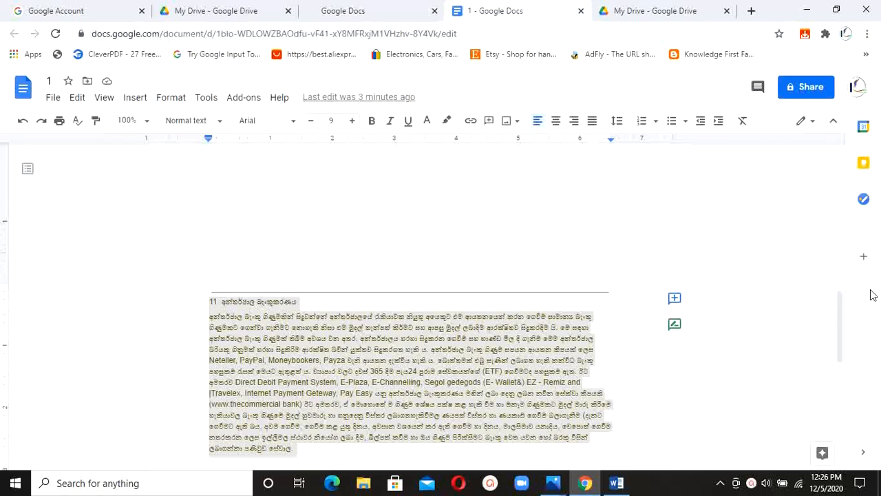
pyautogui.moveTo(840, 307); pyautogui.dragTo(847, 210)
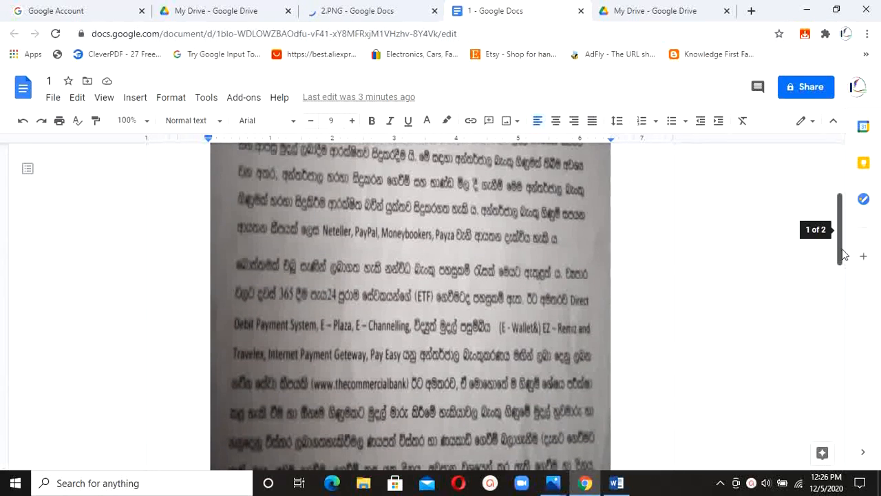
pyautogui.click(375, 15)
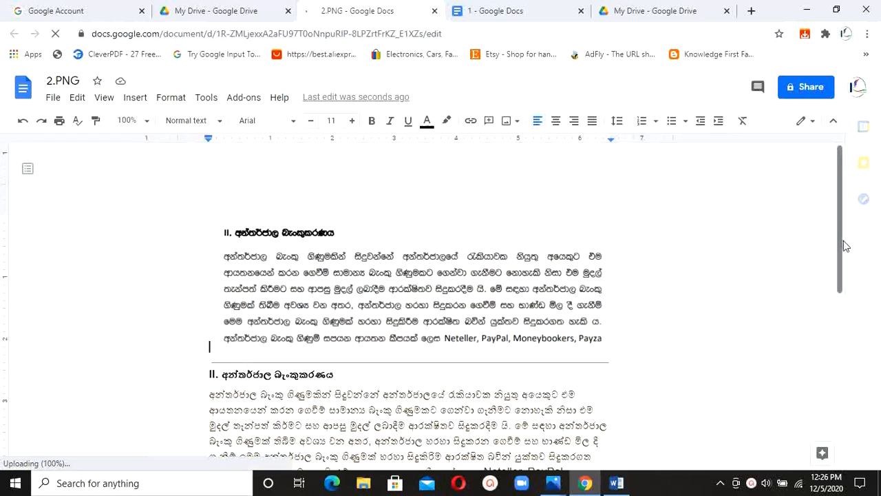
pyautogui.scroll(-1, 846, 246)
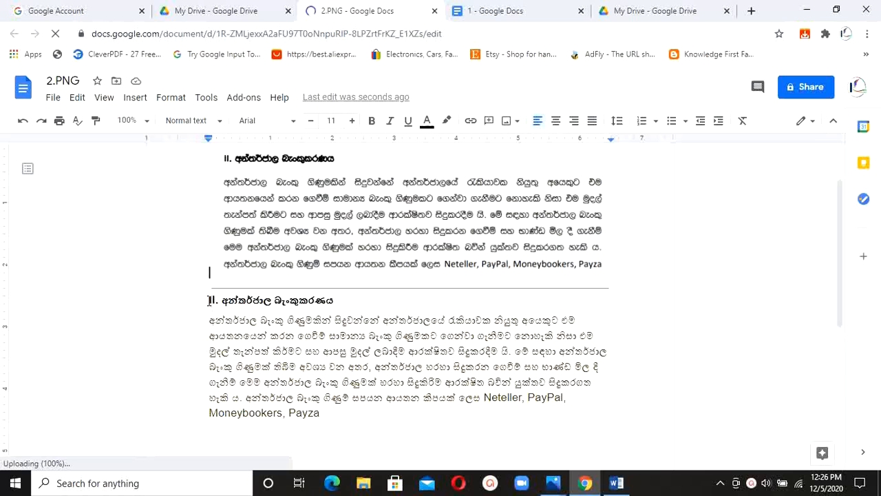
# Step: Select and copy the extracted Sinhala text below the image in 2.PNG, from the heading through "Payza"
pyautogui.click(232, 167)
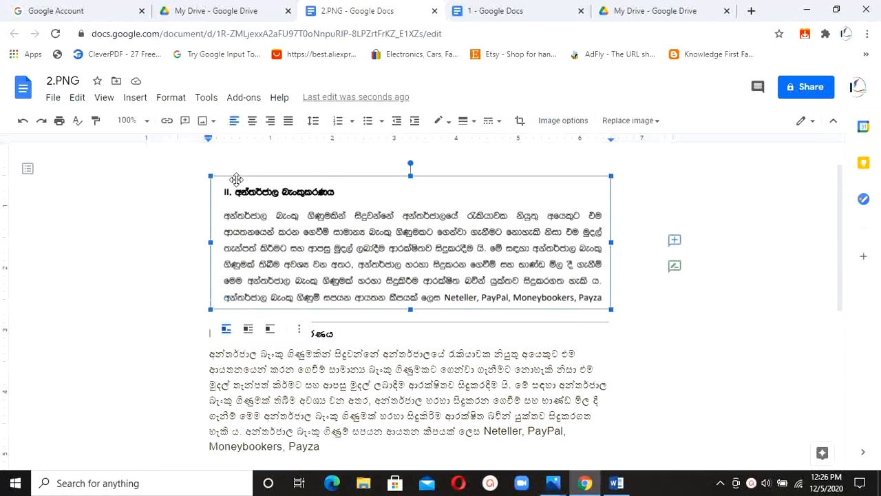
pyautogui.click(206, 365)
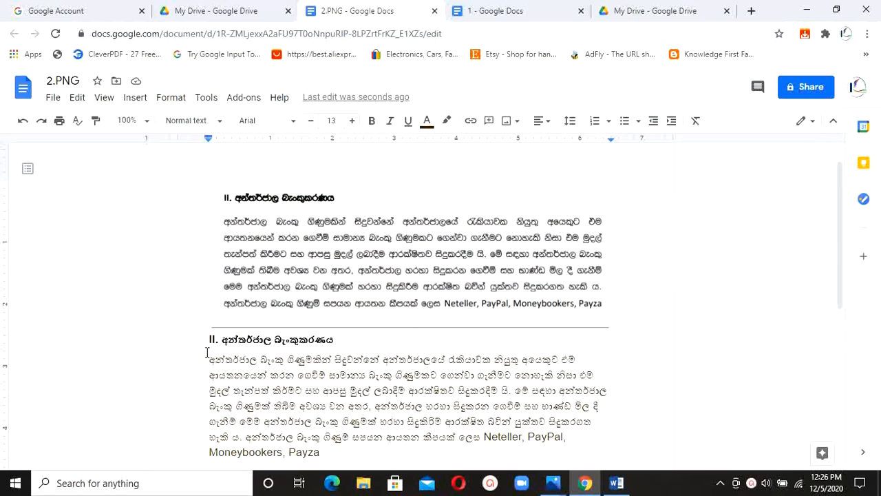
pyautogui.moveTo(210, 344); pyautogui.dragTo(350, 462)
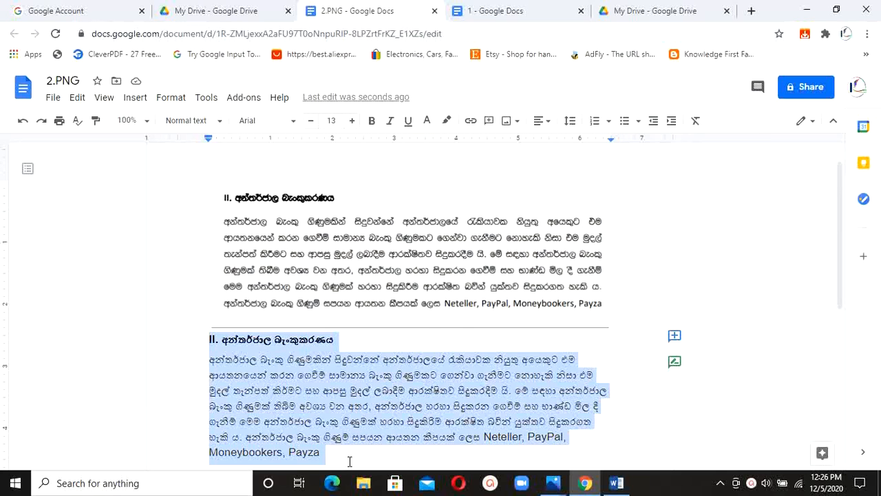
# Step: Switch to Word, add blank lines after the existing text to reach page 2, and paste the copied text there
pyautogui.click(807, 10)
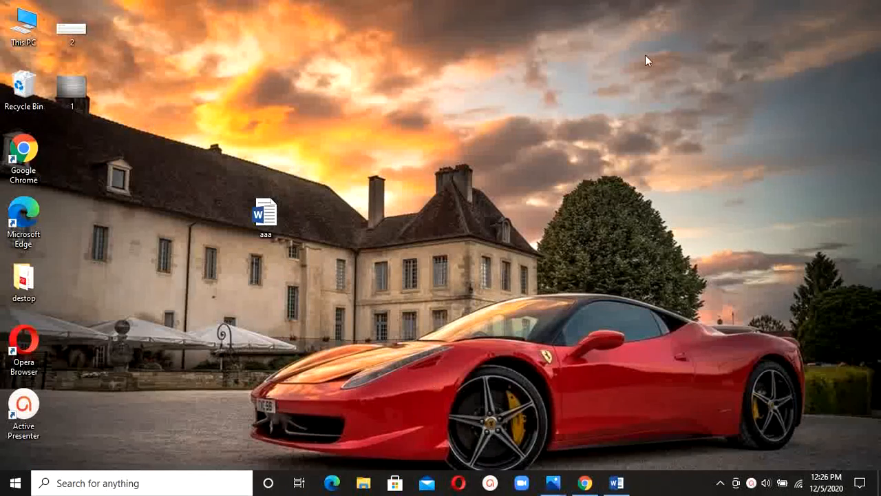
pyautogui.click(615, 484)
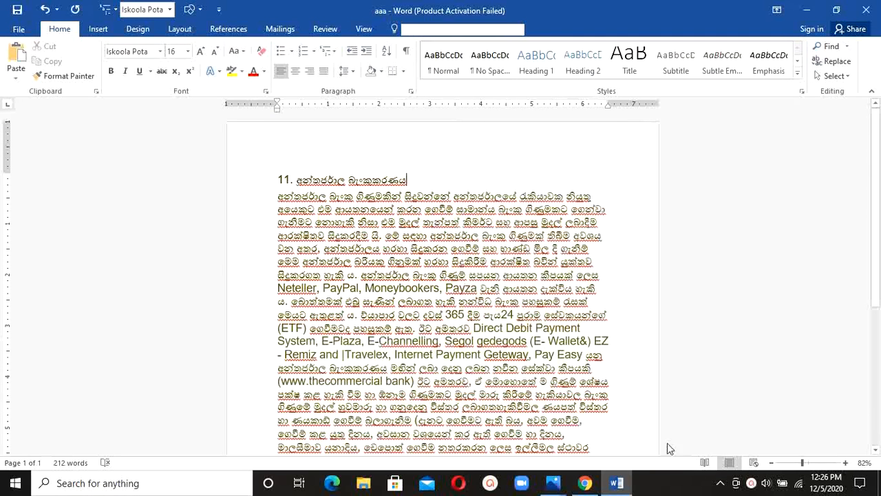
pyautogui.scroll(-5, 880, 351)
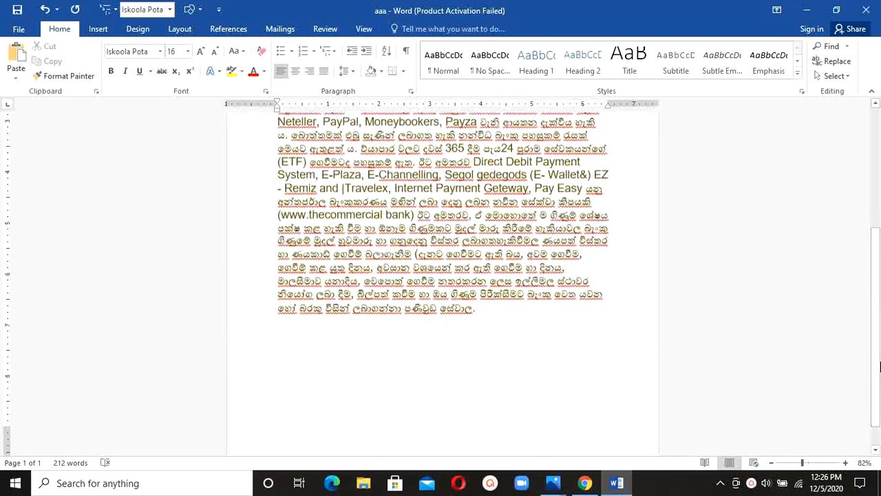
pyautogui.click(435, 326)
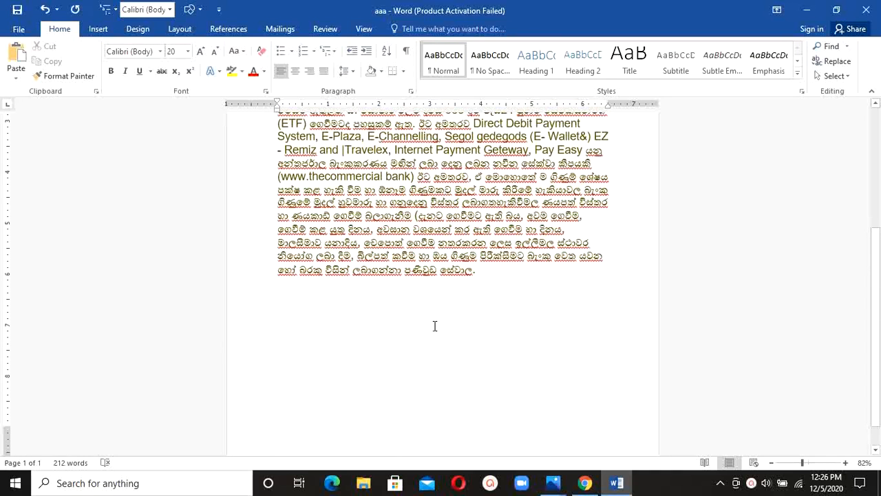
pyautogui.press('Return')
pyautogui.press('Return')
pyautogui.press('Return')
pyautogui.press('Return')
pyautogui.press('Return')
pyautogui.press('Return')
pyautogui.press('Return')
pyautogui.press('Return')
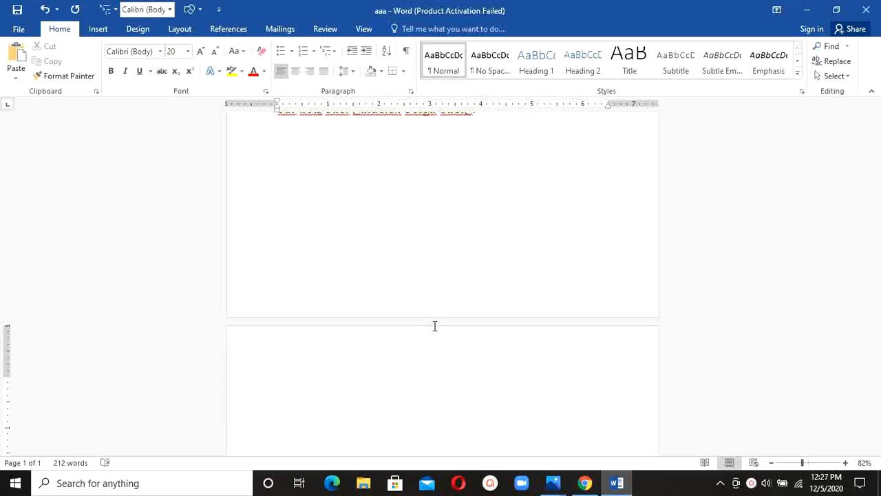
pyautogui.hotkey('ctrl', 'v')
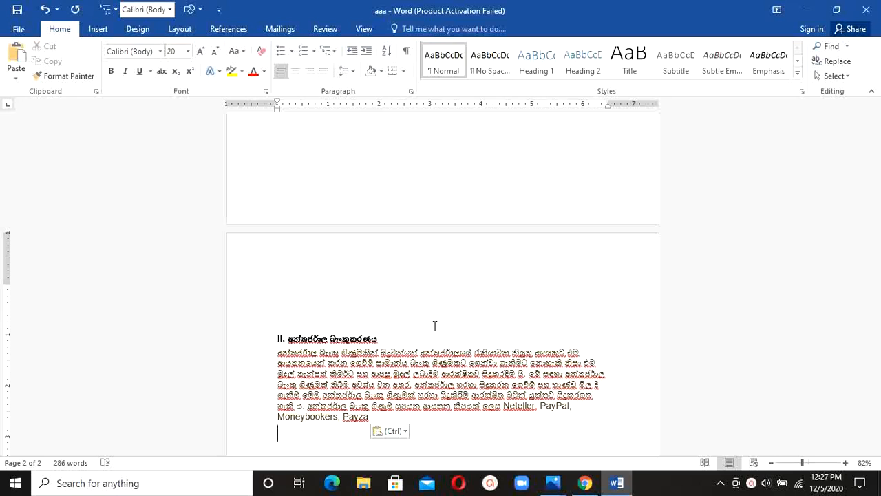
# Step: Compare the 2.PNG conversion in Chrome with the text pasted in Word, review the aaa document's first page, and minimize Word
pyautogui.click(810, 9)
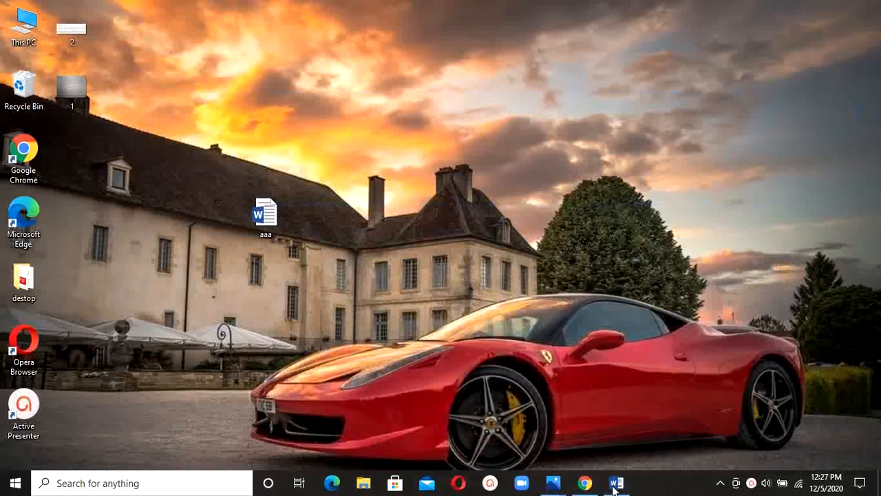
pyautogui.click(584, 483)
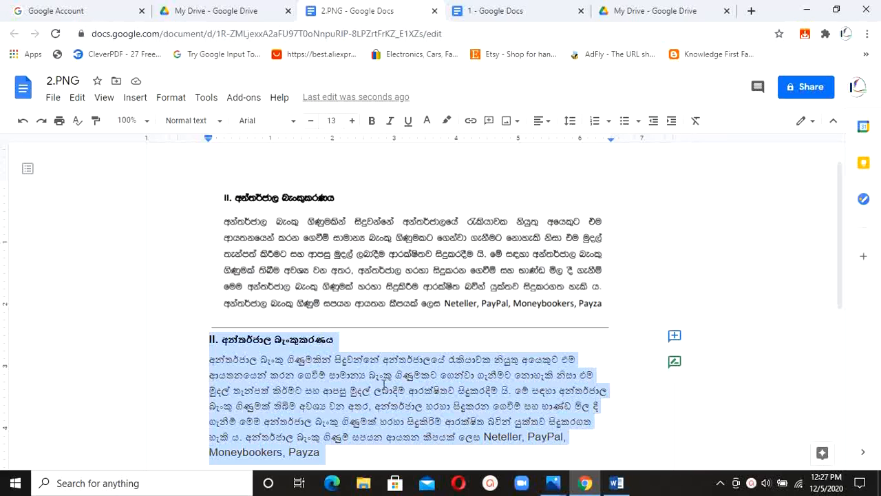
pyautogui.click(807, 10)
pyautogui.click(615, 483)
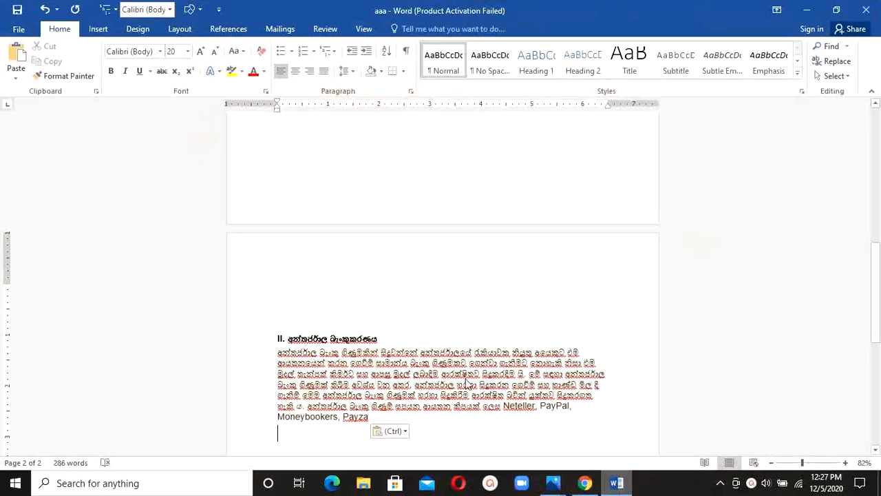
pyautogui.moveTo(878, 250); pyautogui.dragTo(875, 117)
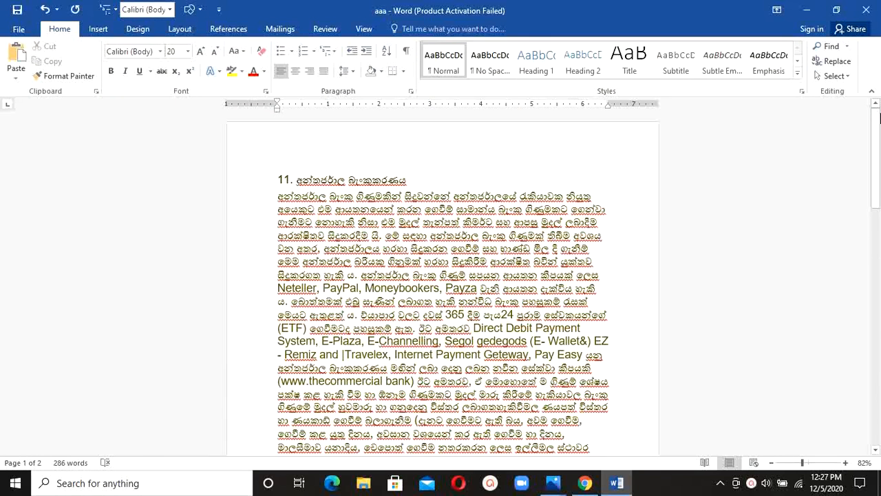
pyautogui.moveTo(878, 117)
pyautogui.mouseDown()
pyautogui.moveTo(879, 333)
pyautogui.moveTo(879, 105)
pyautogui.mouseUp()
pyautogui.click(811, 12)
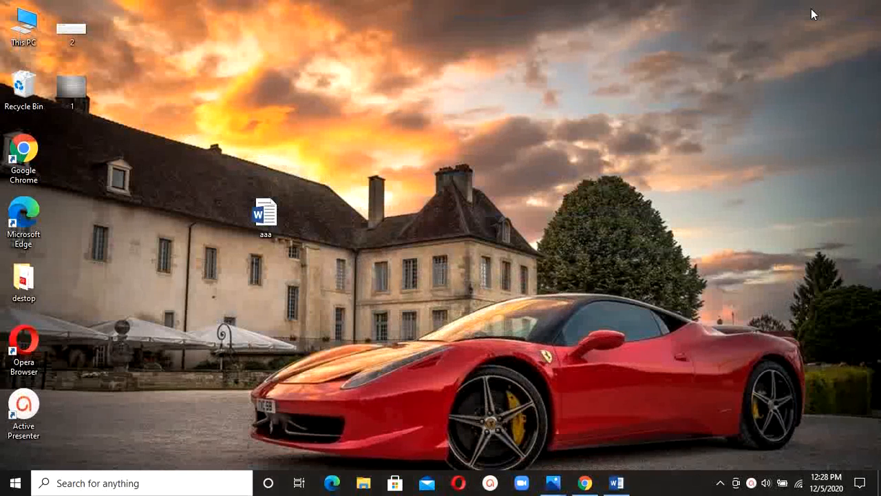